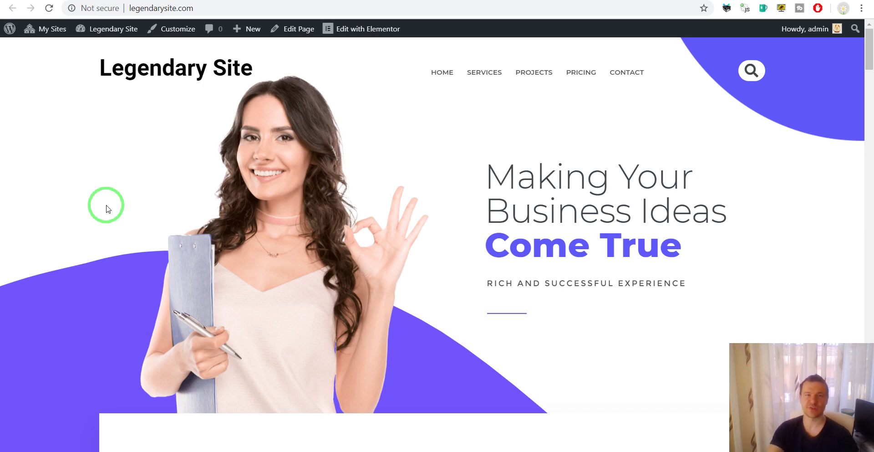
# - Go from the Sample Page to the network admin dashboard via My Sites > Network Admin
pyautogui.click(293, 29)
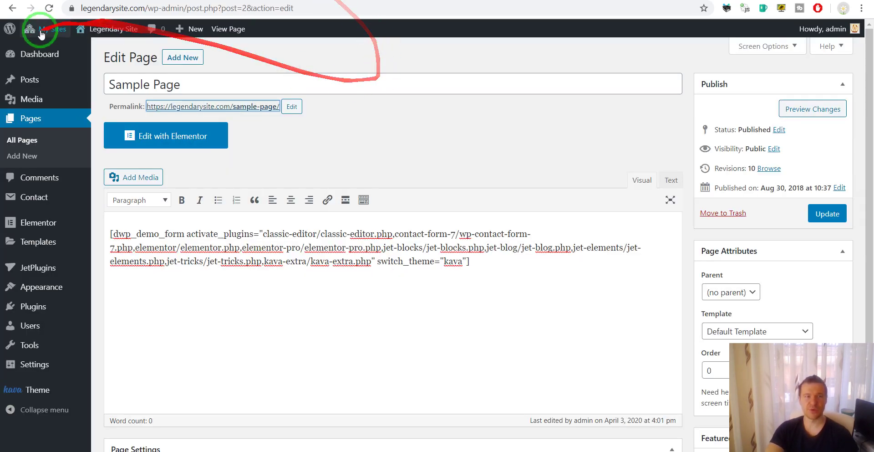
pyautogui.moveTo(41, 29)
pyautogui.moveTo(55, 49)
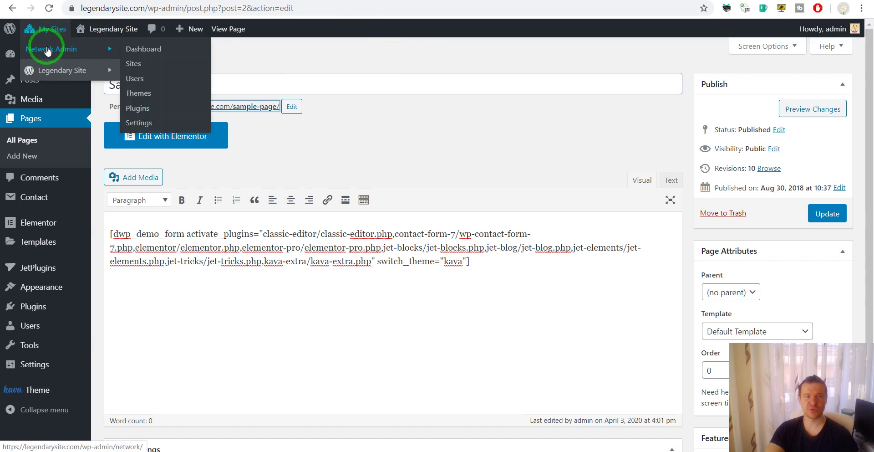
pyautogui.click(144, 52)
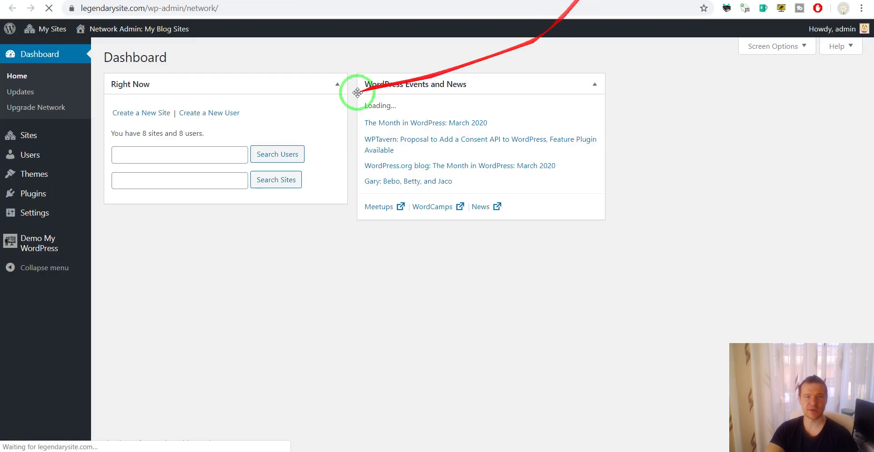
# - Uncheck Clone Main Site and Clone Also Files in Demo My WordPress Main Settings, then save
pyautogui.click(12, 243)
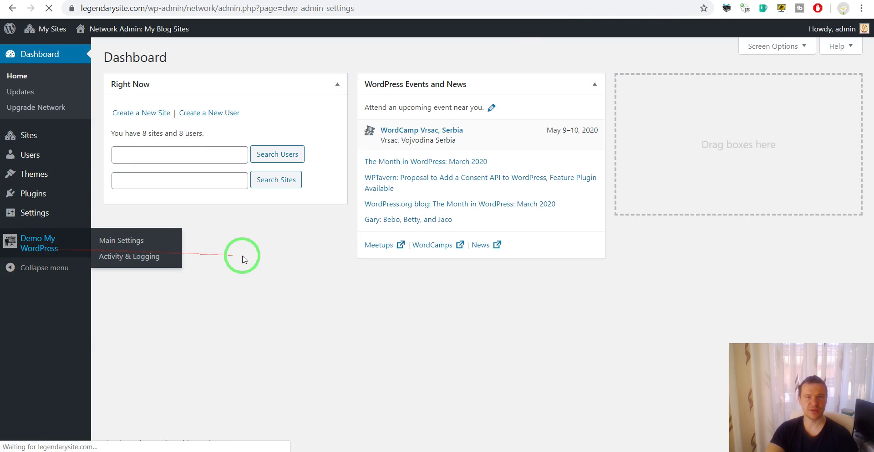
pyautogui.scroll(-1, 272, 259)
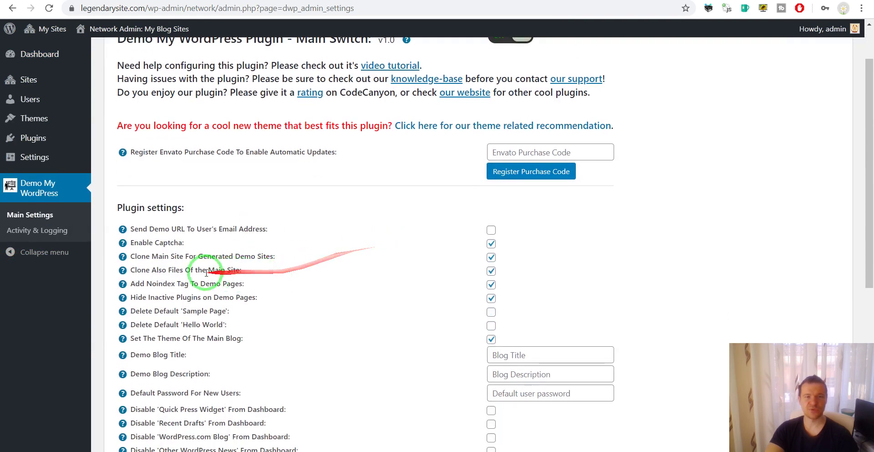
pyautogui.moveTo(130, 257); pyautogui.dragTo(274, 256)
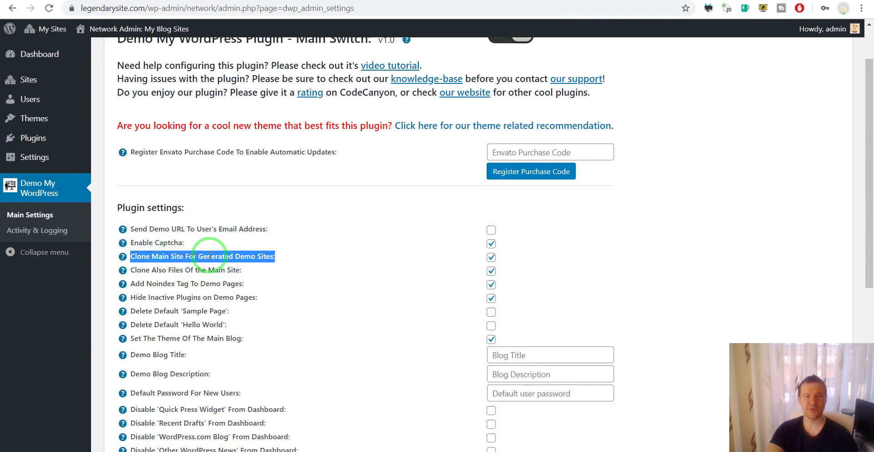
pyautogui.moveTo(129, 269); pyautogui.dragTo(486, 268)
pyautogui.click(491, 257)
pyautogui.click(490, 270)
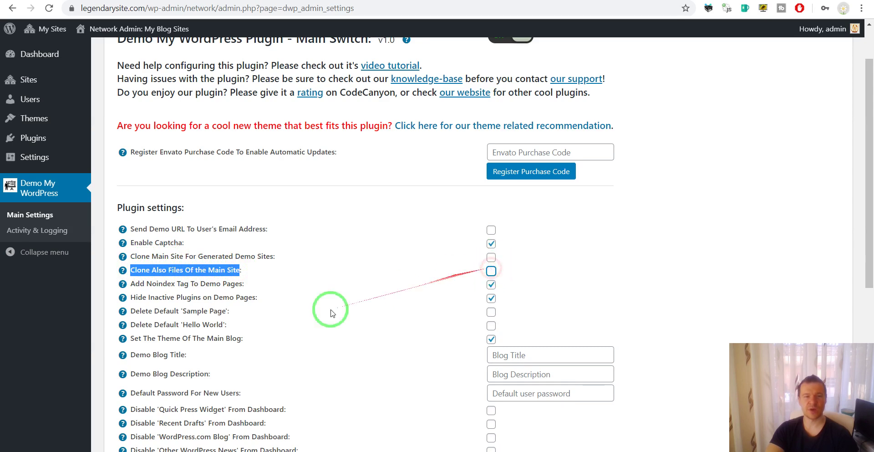
pyautogui.scroll(-6, 331, 308)
pyautogui.click(143, 266)
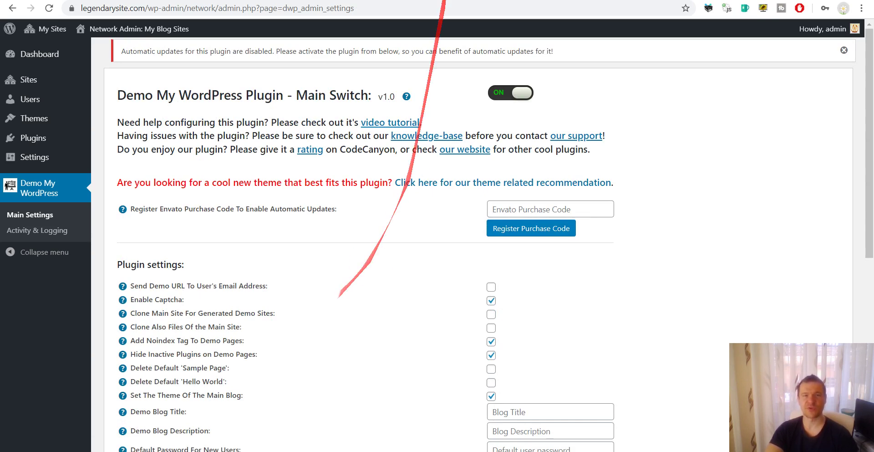
# - Load the Sample Page address in a new private browser window
pyautogui.click(410, 0)
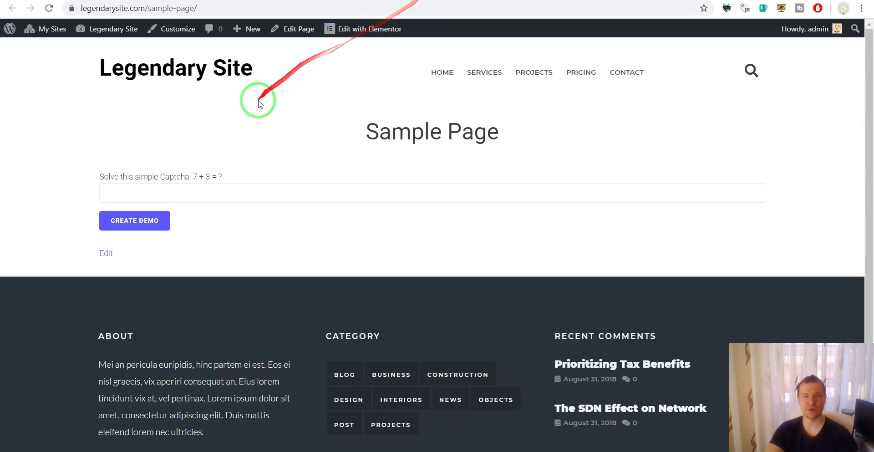
pyautogui.click(160, 8)
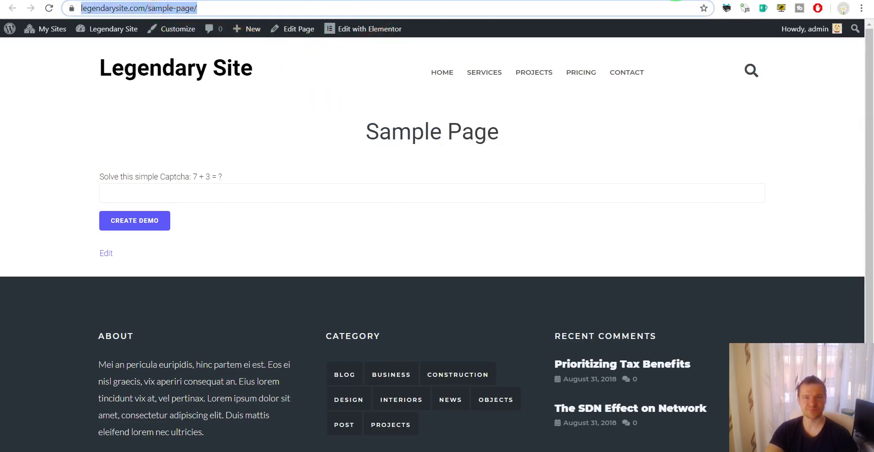
pyautogui.hotkey('ctrl', 'c')
pyautogui.hotkey('ctrl', 'n')
pyautogui.hotkey('ctrl', 'v')
pyautogui.press('Return')
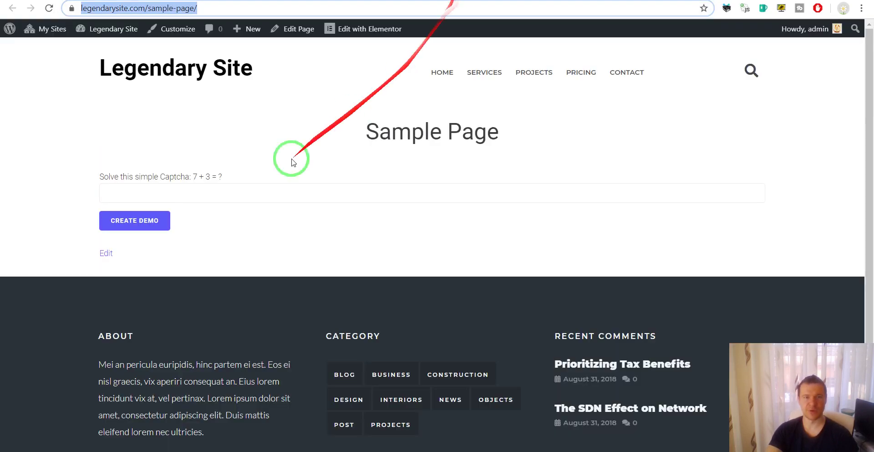
# - Reload the Sample Page, answer the captcha with 0, and create the demo
pyautogui.click(49, 7)
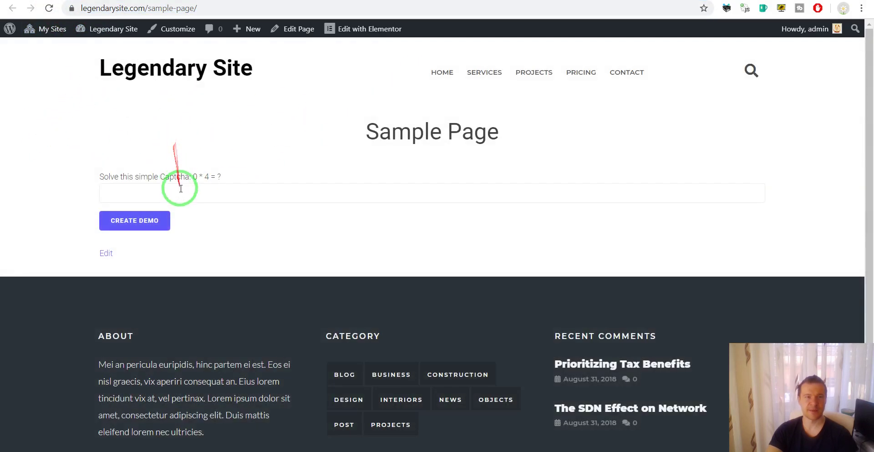
pyautogui.click(180, 192)
pyautogui.write('0')
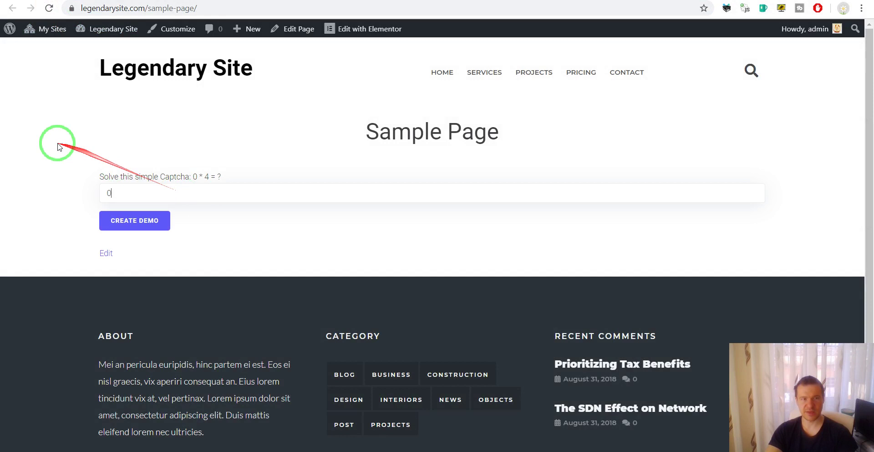
pyautogui.click(116, 220)
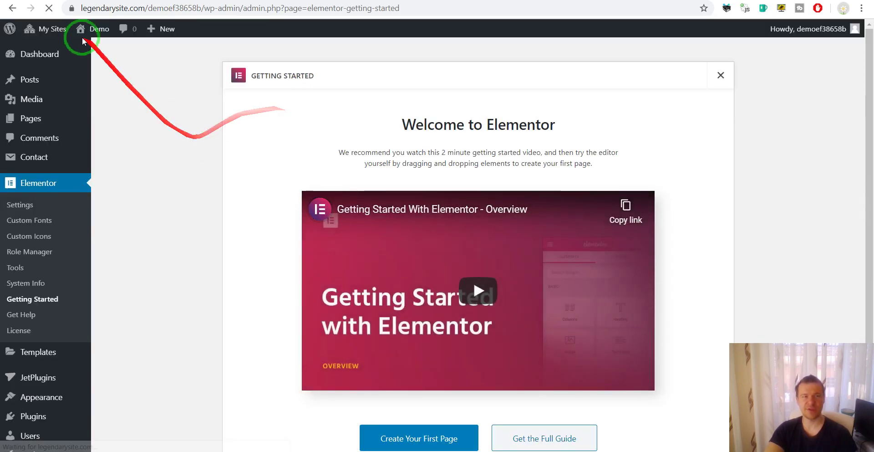
# - Compare the demo's Getting Started admin page with its Hello world! front page, then return to the Sample Page editor
pyautogui.moveTo(47, 30)
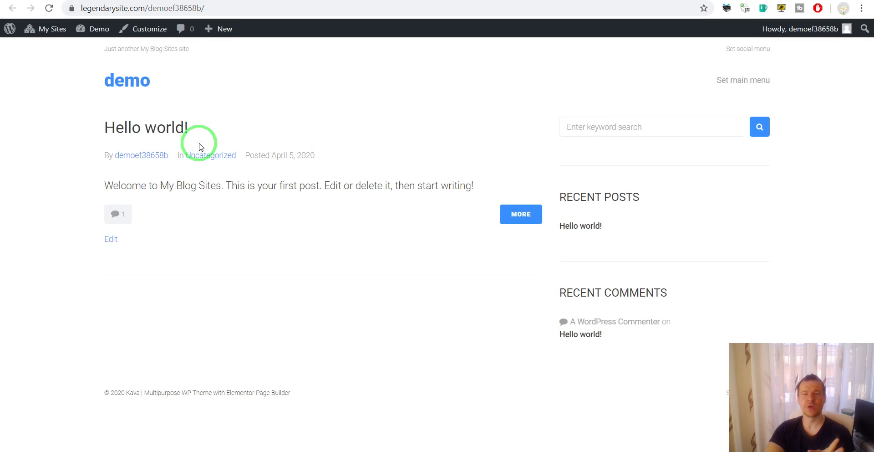
pyautogui.click(346, 0)
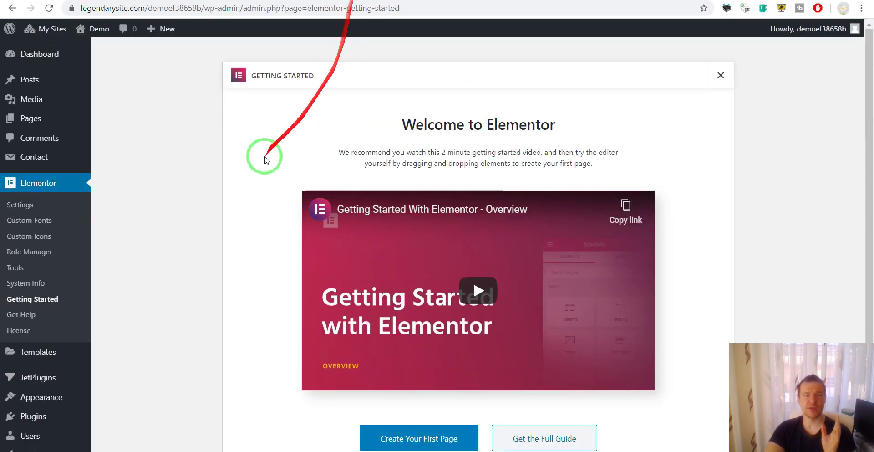
pyautogui.scroll(-3, 234, 264)
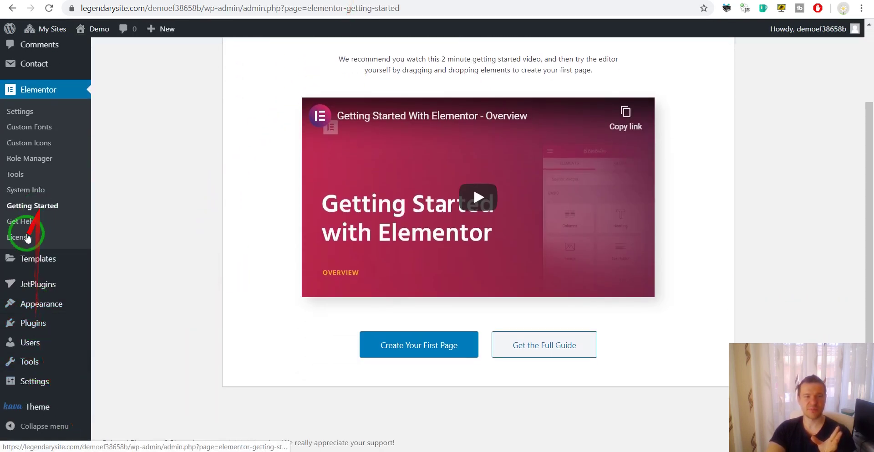
pyautogui.scroll(3, 55, 191)
pyautogui.click(255, 0)
pyautogui.hotkey('ctrl', 'Tab')
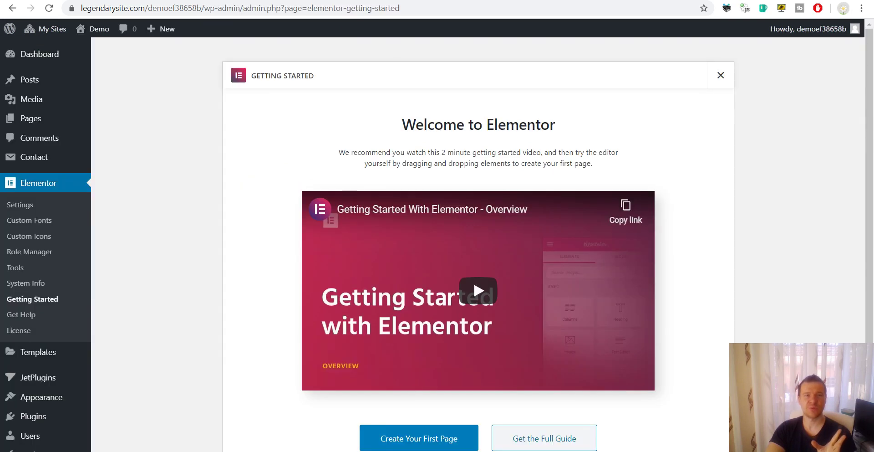
pyautogui.hotkey('ctrl', 'Tab')
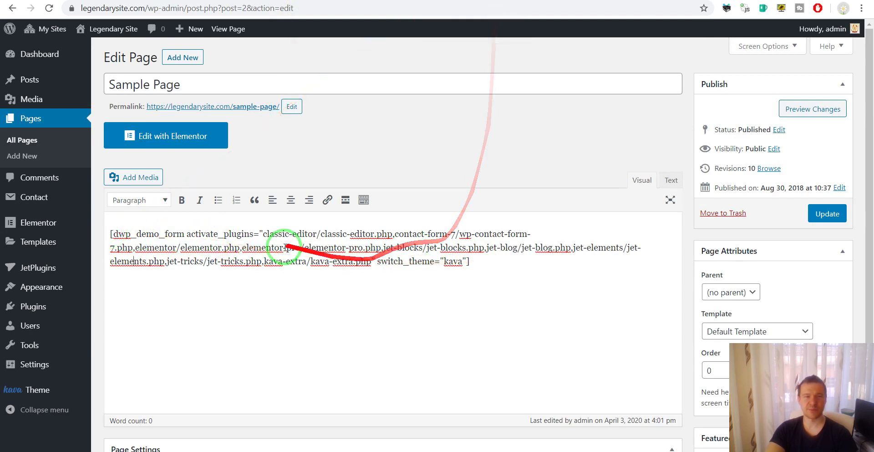
# - Highlight activate_plugins and switch_theme in the demo shortcode, then go back to the demo front page
pyautogui.doubleClick(209, 233)
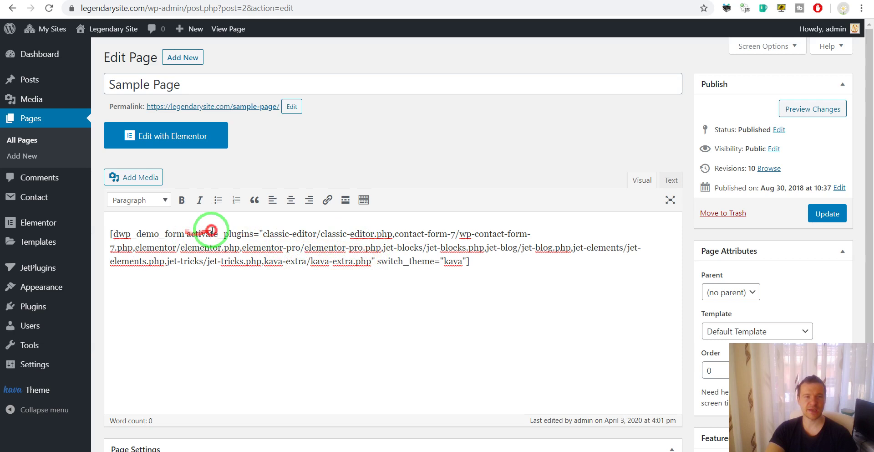
pyautogui.doubleClick(400, 261)
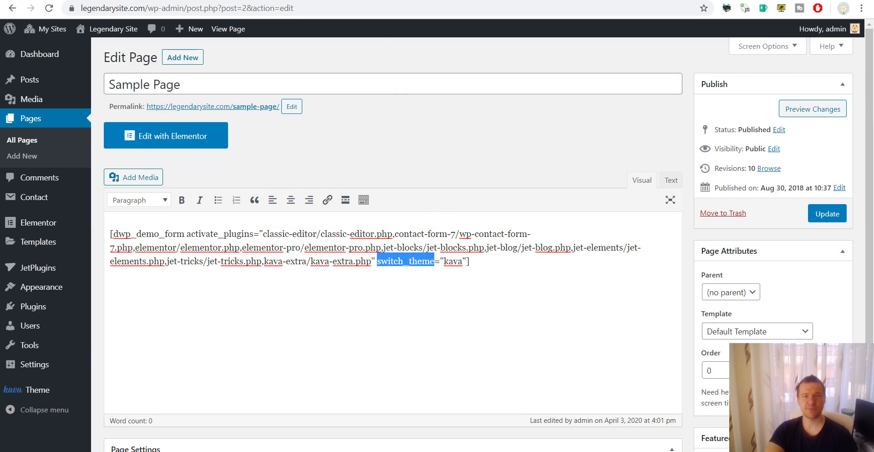
pyautogui.click(488, 0)
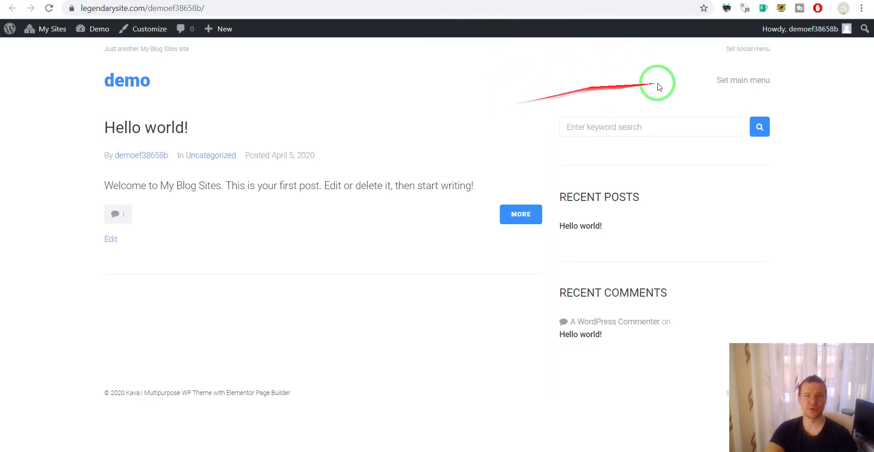
# - Log out, sign back in as administrator, and go to the network admin dashboard
pyautogui.moveTo(781, 32)
pyautogui.click(776, 86)
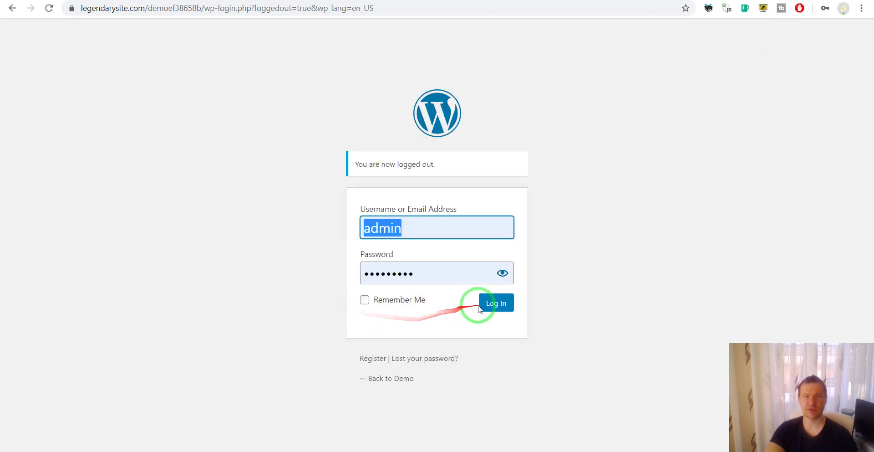
pyautogui.click(495, 302)
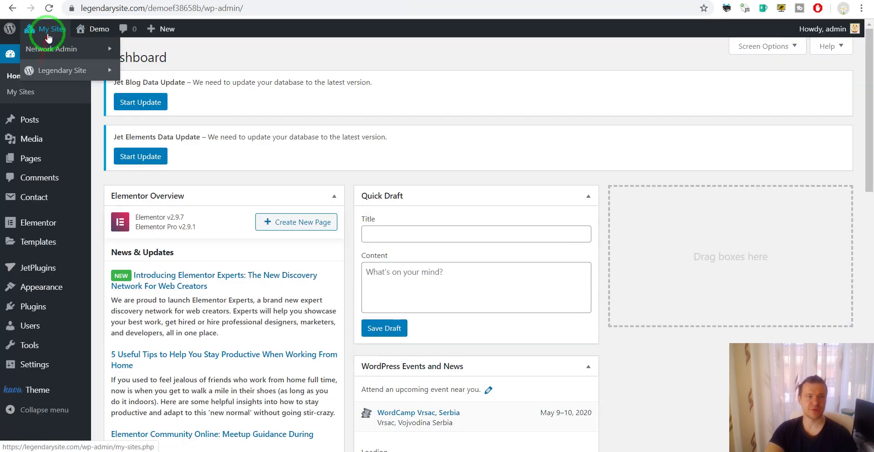
pyautogui.moveTo(68, 49)
pyautogui.click(132, 49)
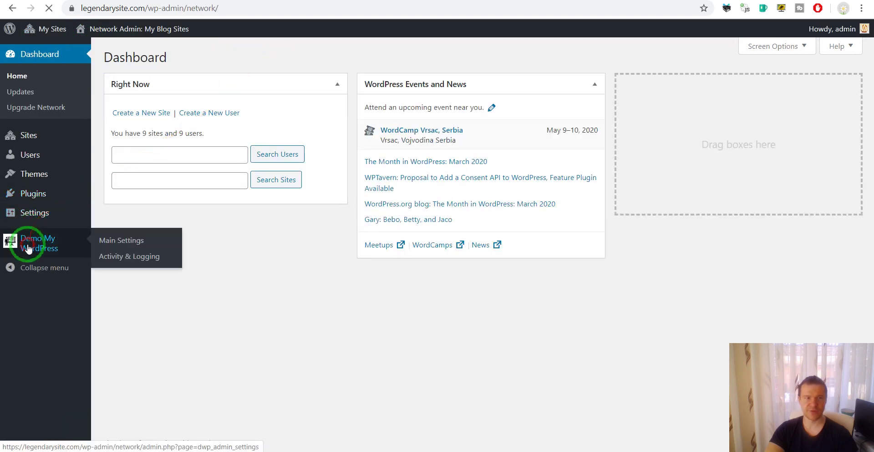
# - Tick Clone Main Site and Clone Also Files in Demo My WordPress Main Settings, then save
pyautogui.click(28, 242)
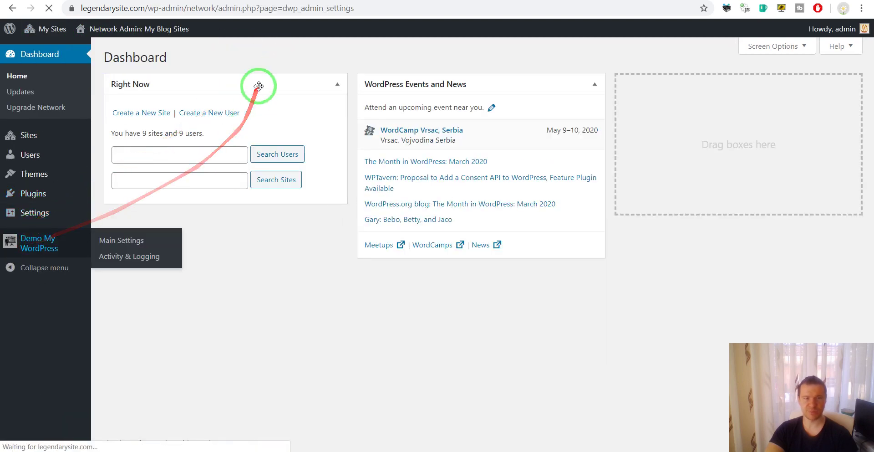
pyautogui.scroll(-3, 501, 219)
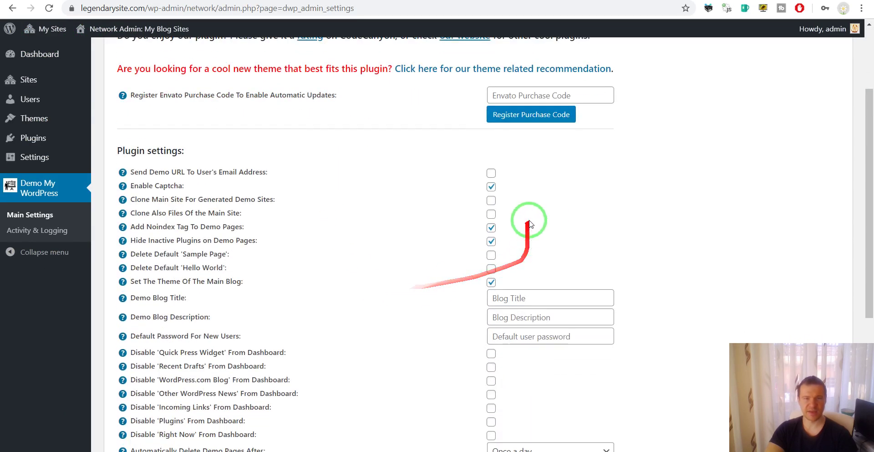
pyautogui.click(491, 201)
pyautogui.click(491, 213)
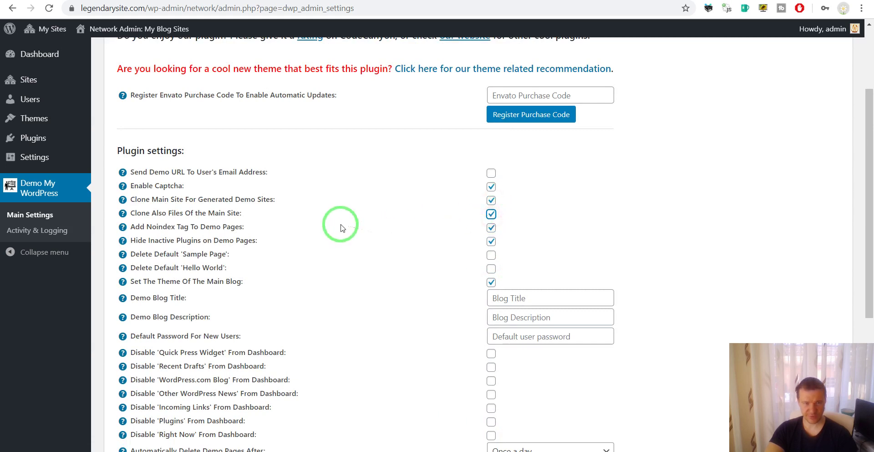
pyautogui.moveTo(158, 198); pyautogui.dragTo(273, 199)
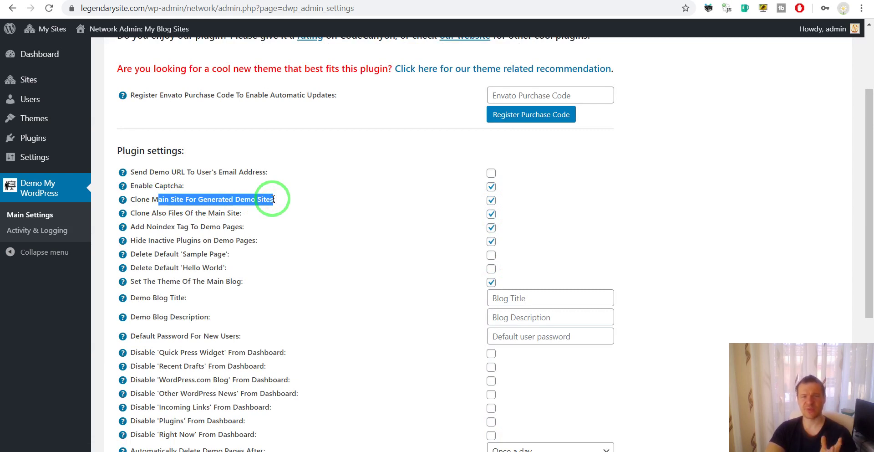
pyautogui.moveTo(141, 213); pyautogui.dragTo(236, 208)
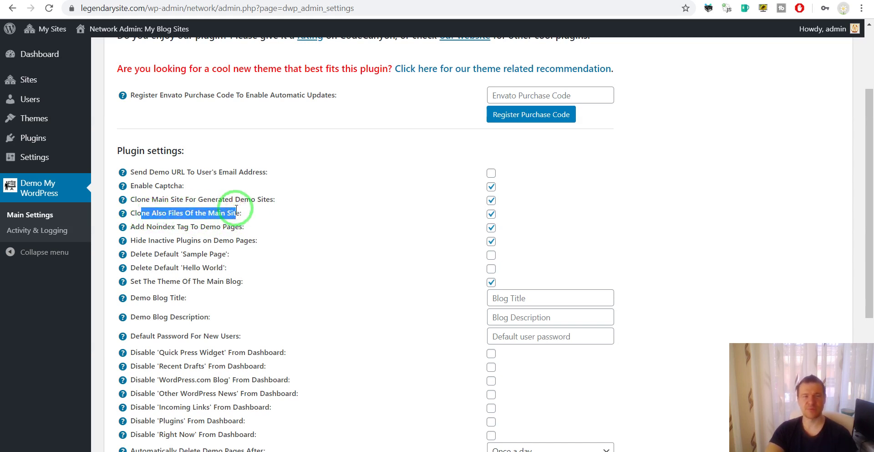
pyautogui.click(253, 208)
pyautogui.scroll(-5, 248, 229)
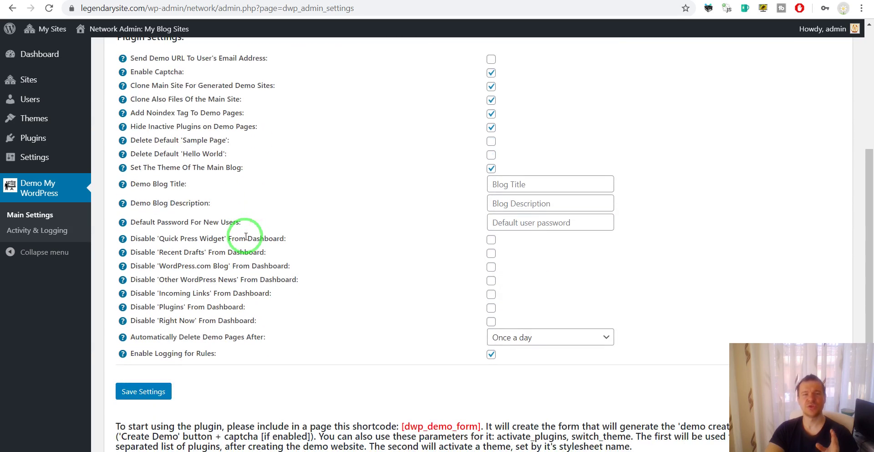
pyautogui.click(142, 277)
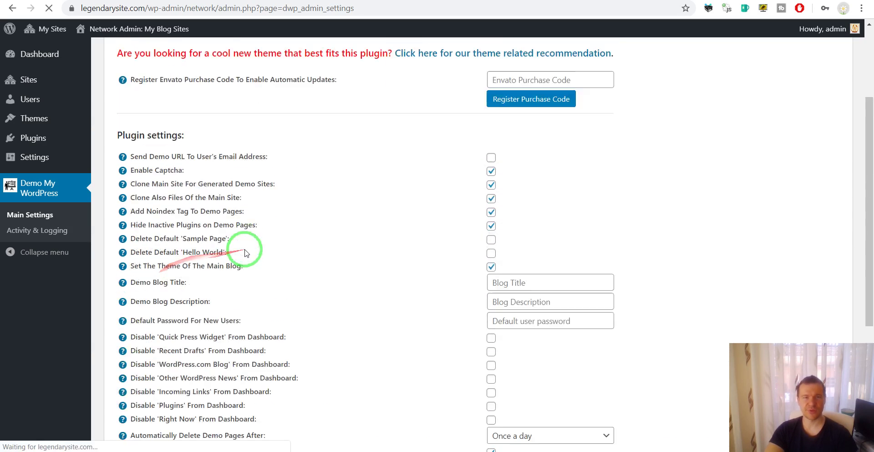
# - Reload the Sample Page, enter 12 as the captcha answer, and submit CREATE DEMO
pyautogui.click(628, 0)
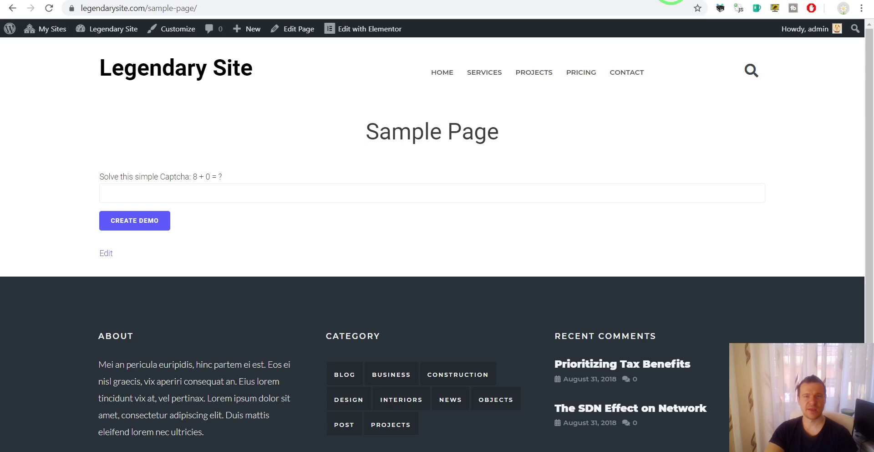
pyautogui.click(48, 8)
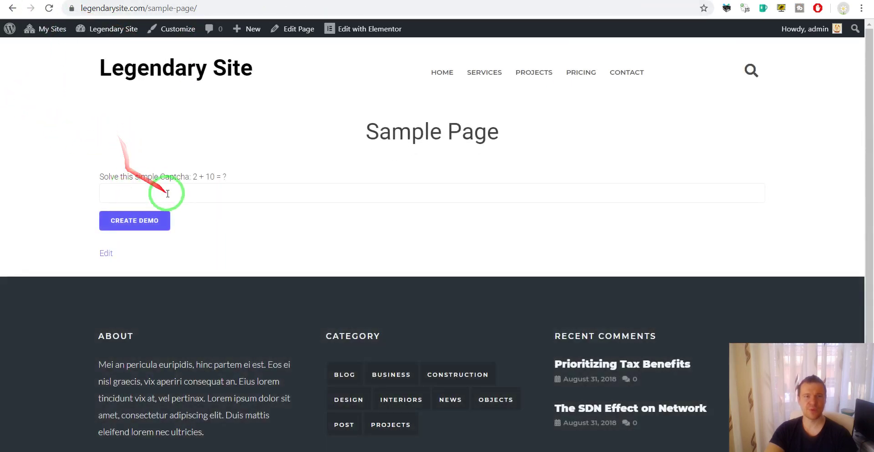
pyautogui.click(168, 193)
pyautogui.write('12')
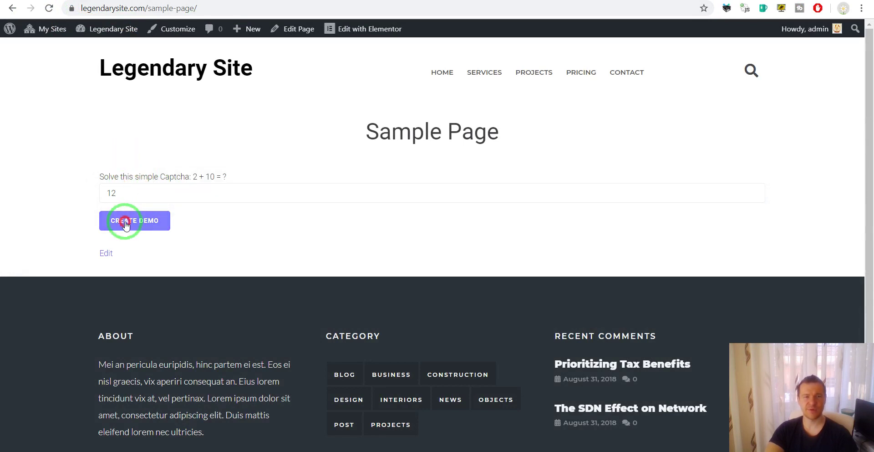
pyautogui.click(126, 225)
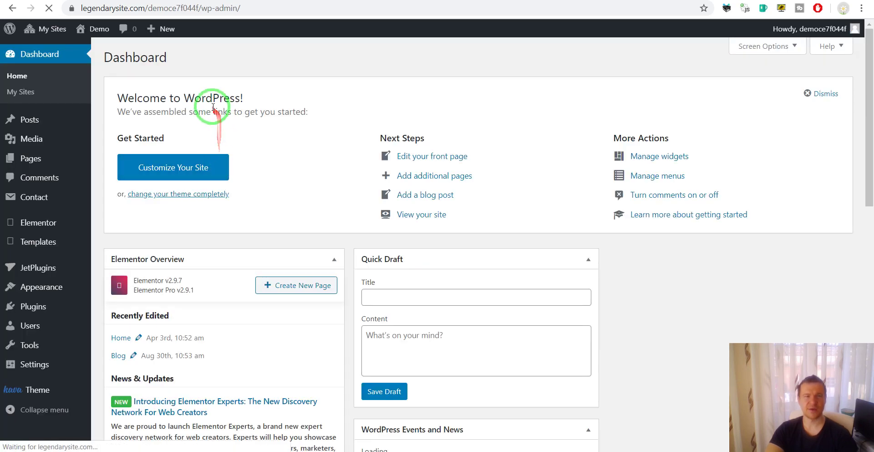
# - Visit the demo site's front end through My Sites > Demo > Visit Site
pyautogui.scroll(-10, 268, 138)
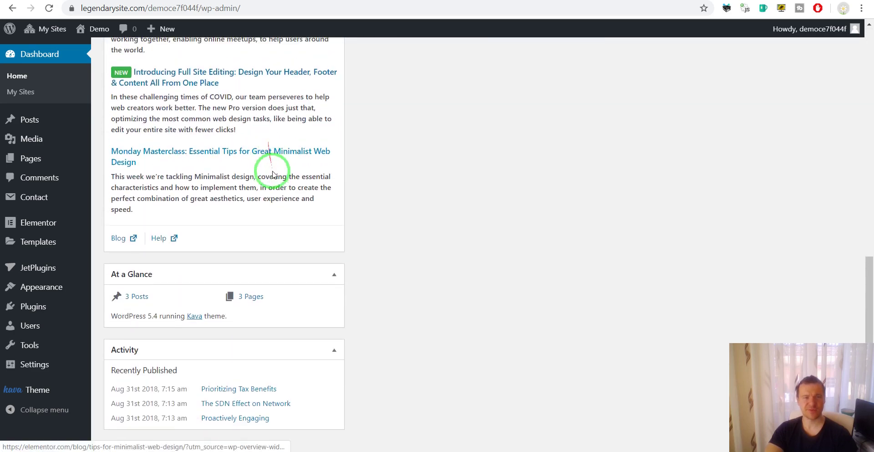
pyautogui.scroll(10, 272, 174)
pyautogui.moveTo(56, 32)
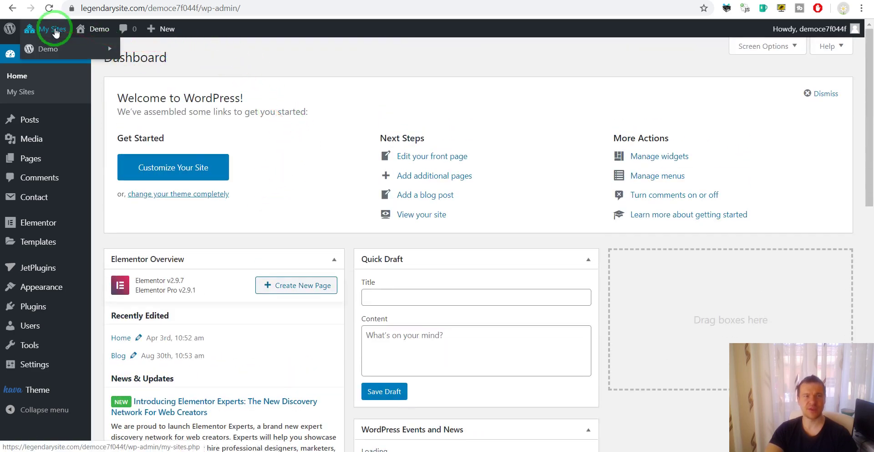
pyautogui.moveTo(48, 47)
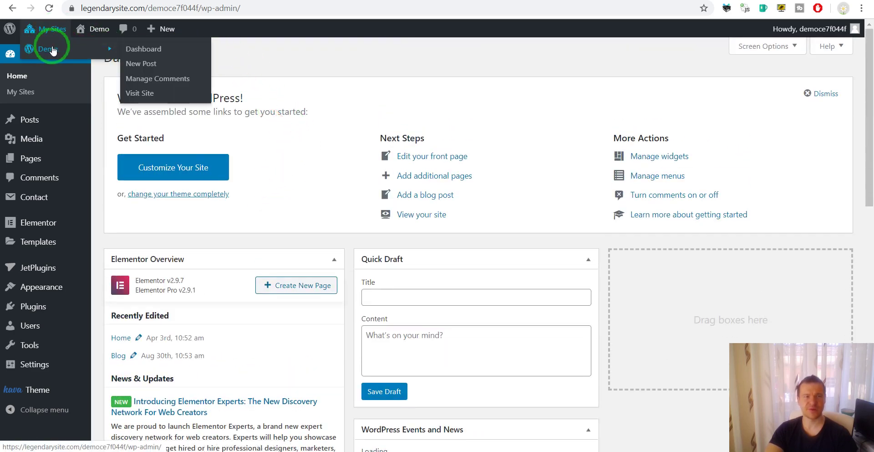
pyautogui.click(143, 94)
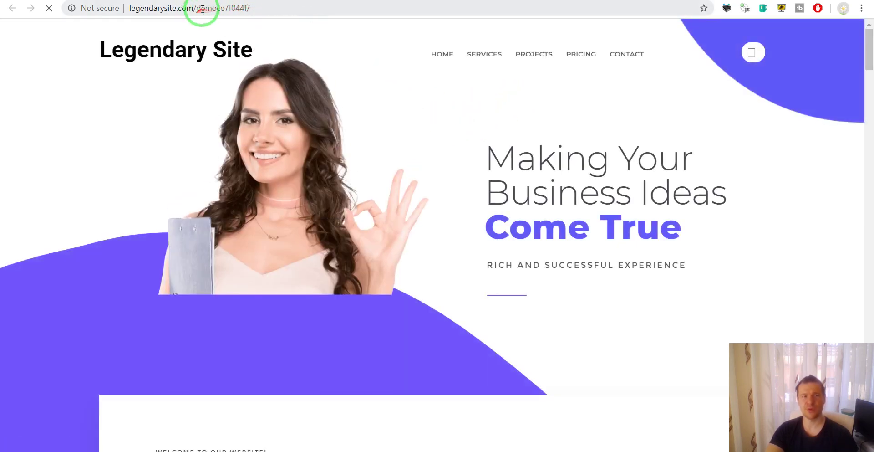
# - Highlight the demo site's address and scroll through the cloned Legendary Site front page
pyautogui.moveTo(197, 8); pyautogui.dragTo(249, 8)
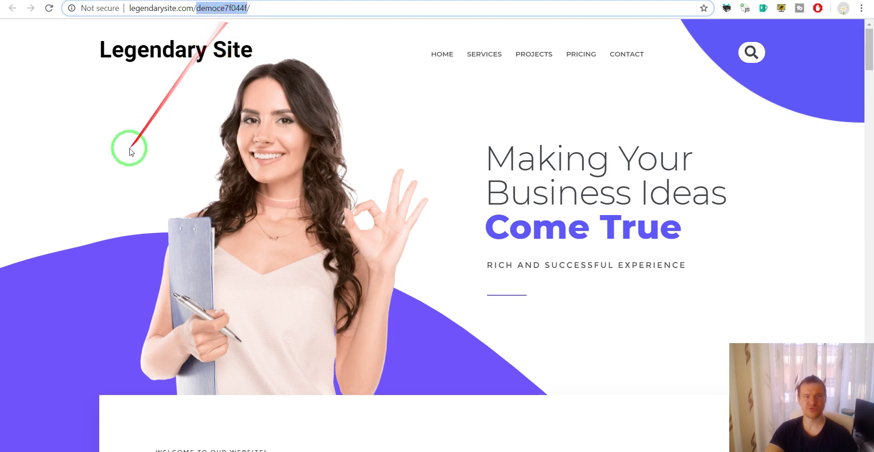
pyautogui.click(53, 174)
pyautogui.scroll(-3, 690, 142)
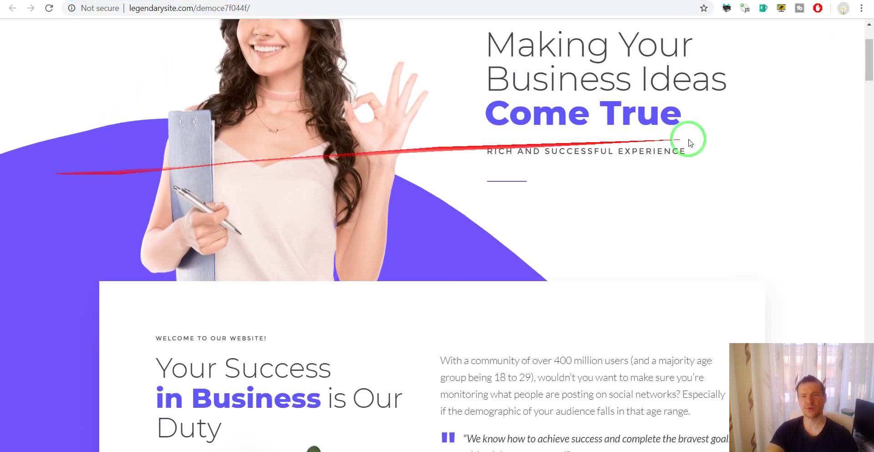
pyautogui.moveTo(869, 58); pyautogui.dragTo(869, 5)
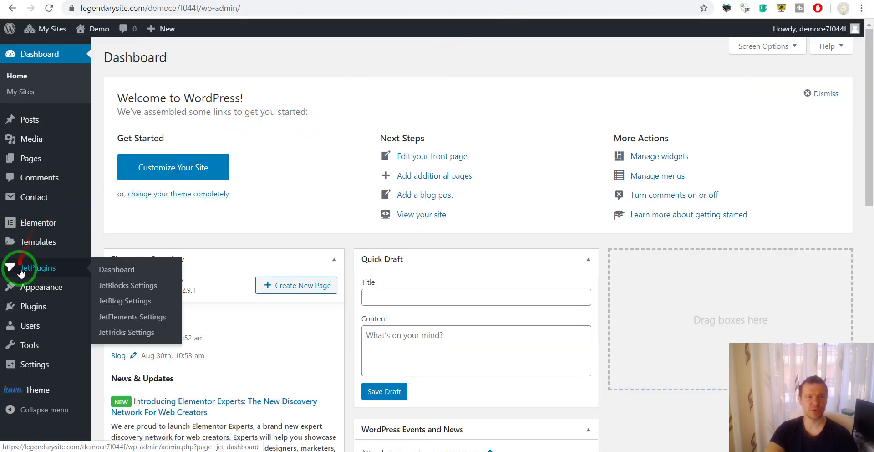
pyautogui.moveTo(32, 317)
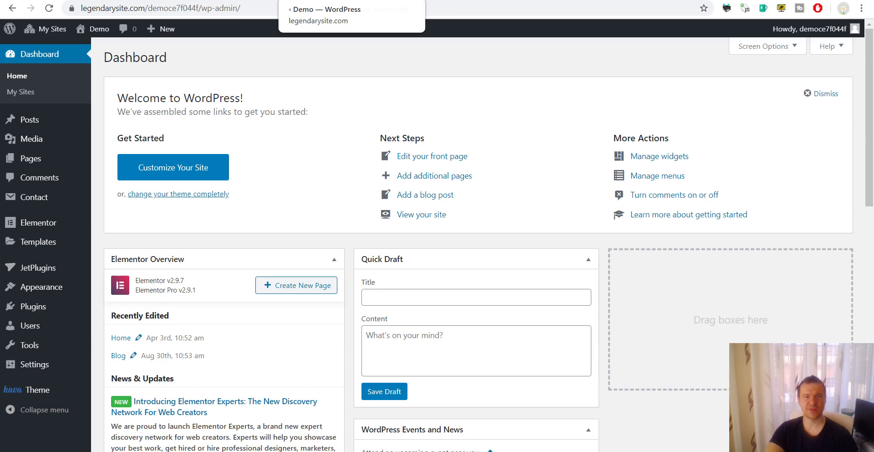
# - Show the dwp_demo_form shortcode in the Sample Page editor, then return to the demo front page tab
pyautogui.click(241, 0)
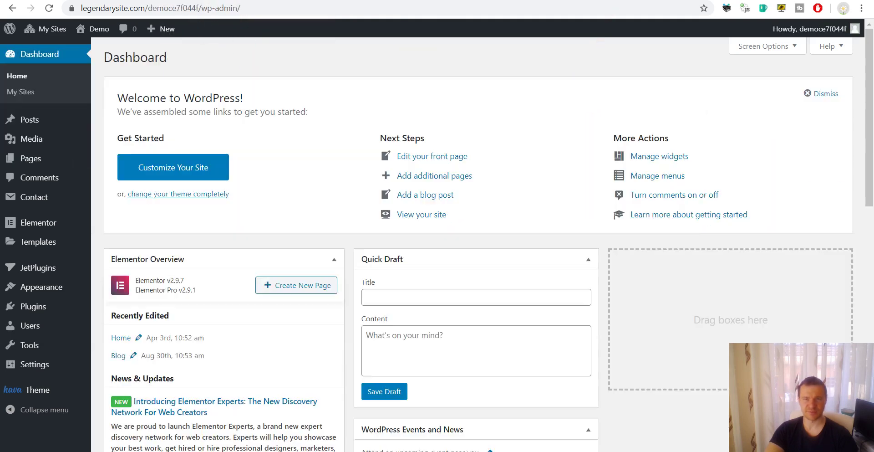
pyautogui.click(571, 1)
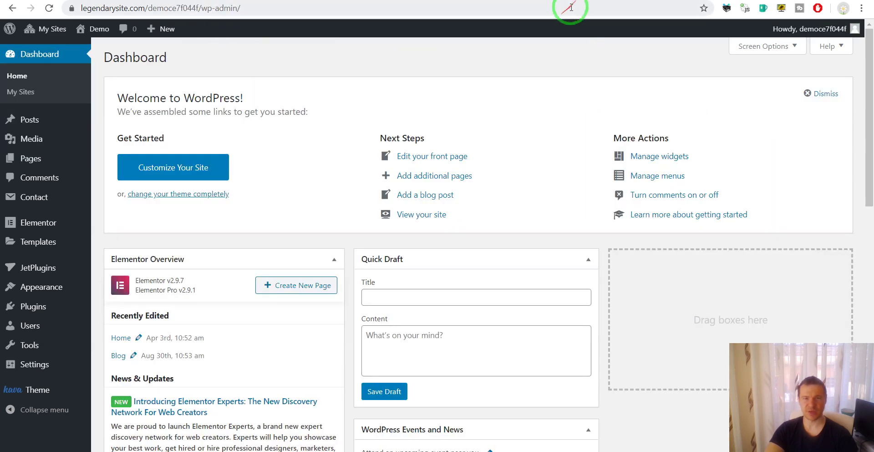
pyautogui.click(571, 1)
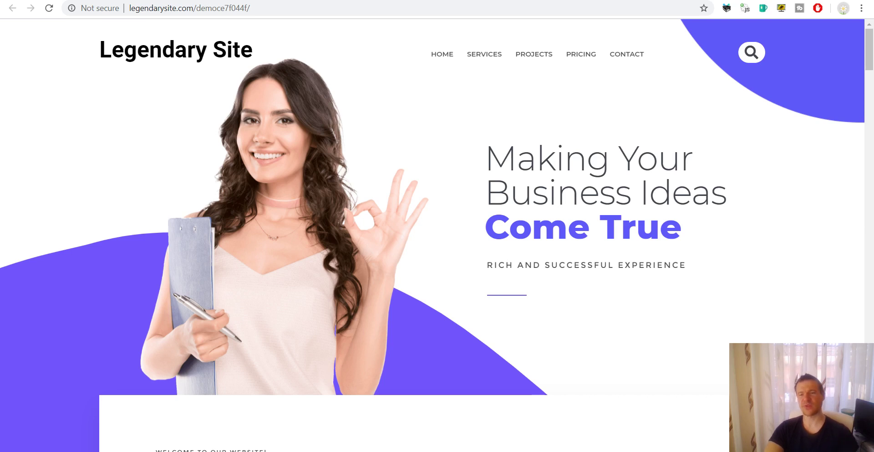